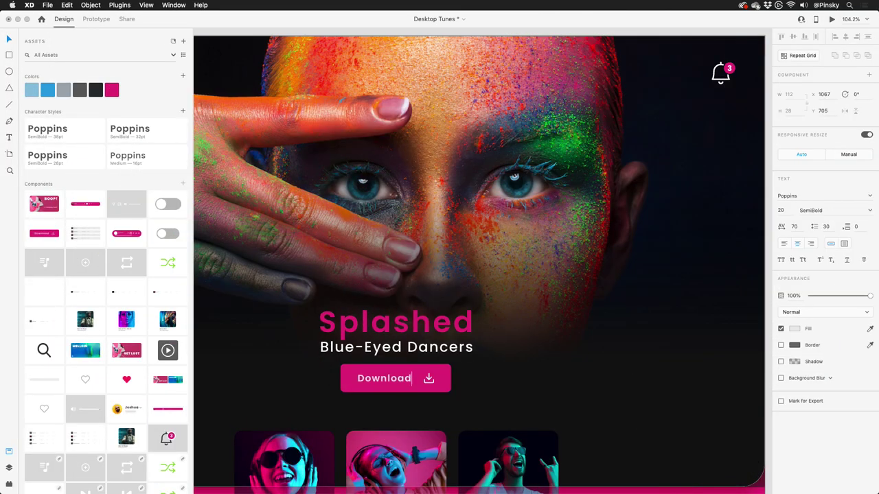
# - Make the Download button a component and add a new state named Outlined
pyautogui.rightClick(416, 375)
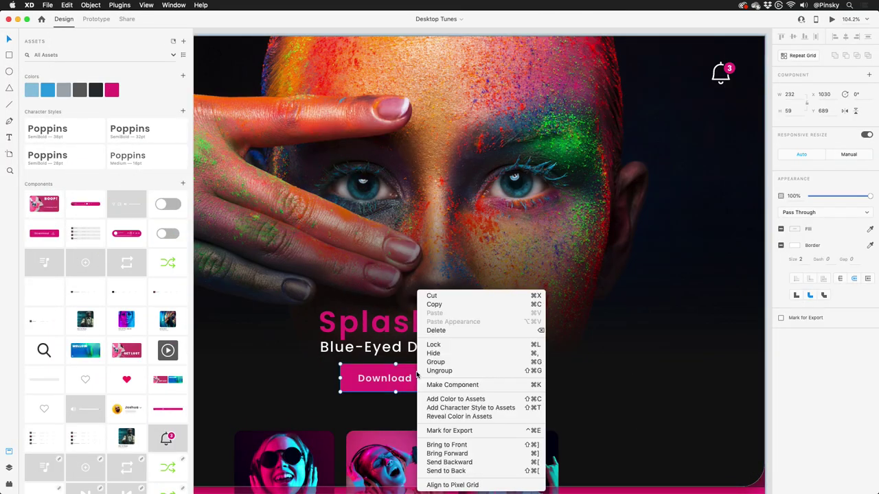
pyautogui.click(495, 385)
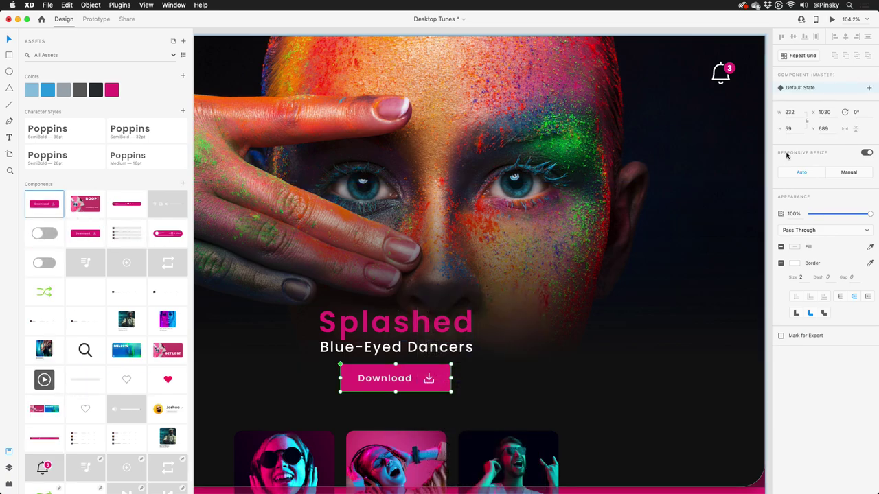
pyautogui.click(870, 88)
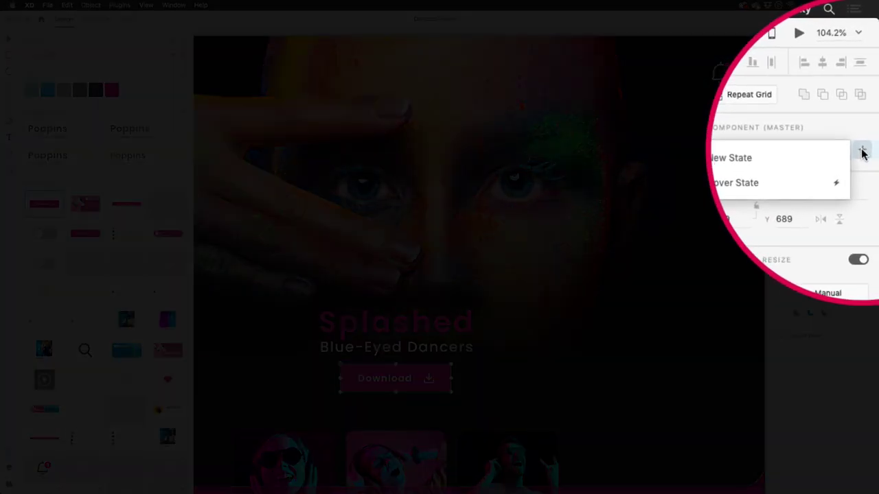
pyautogui.click(841, 90)
pyautogui.write('Outlined')
pyautogui.press('Return')
# - In the Outlined state, remove the button's fill and give it a #ffffff border
pyautogui.doubleClick(418, 368)
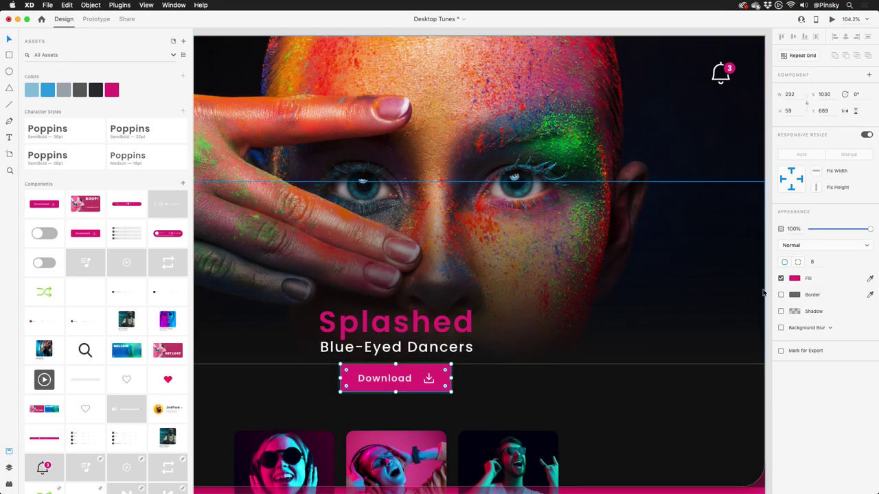
pyautogui.click(781, 278)
pyautogui.click(795, 294)
pyautogui.write('ffffff')
pyautogui.press('Return')
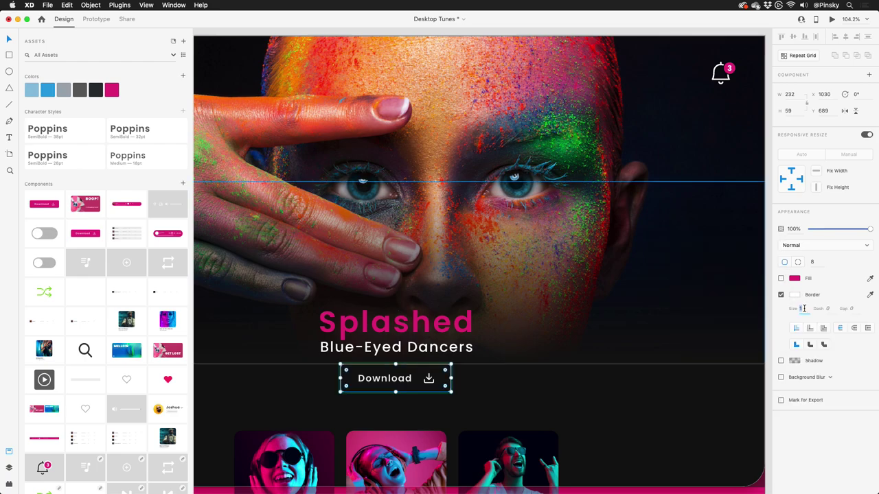
# - Change the Outlined label to 'Play Now', centre it and narrow the button to fit
pyautogui.click(427, 370)
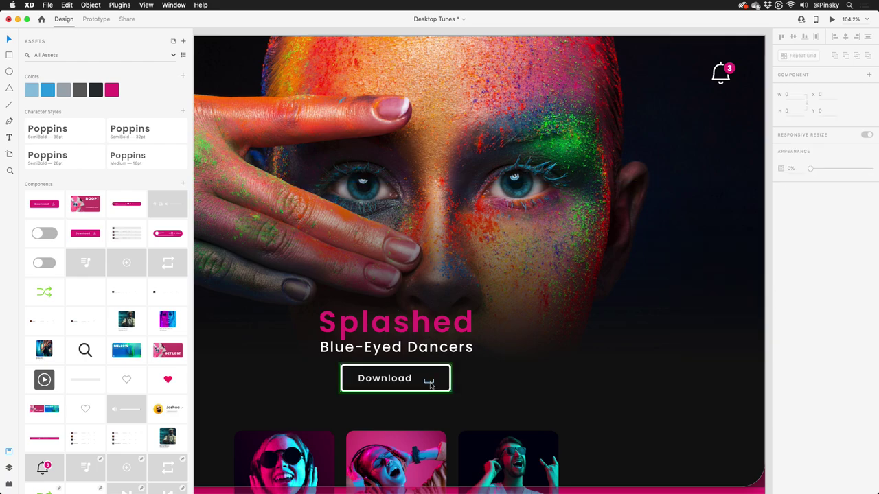
pyautogui.doubleClick(385, 378)
pyautogui.write('Play Now')
pyautogui.press('Escape')
pyautogui.moveTo(395, 380); pyautogui.dragTo(434, 378)
pyautogui.click(450, 376)
# - Place an Outlined copy of the button beside the Download button and shift both left
pyautogui.press('Escape')
pyautogui.click(815, 88)
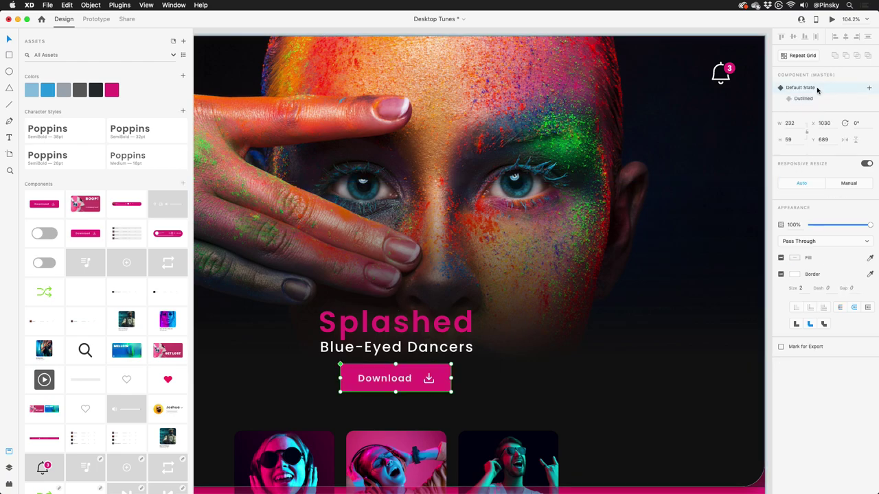
pyautogui.moveTo(418, 375); pyautogui.dragTo(538, 374)
pyautogui.click(804, 98)
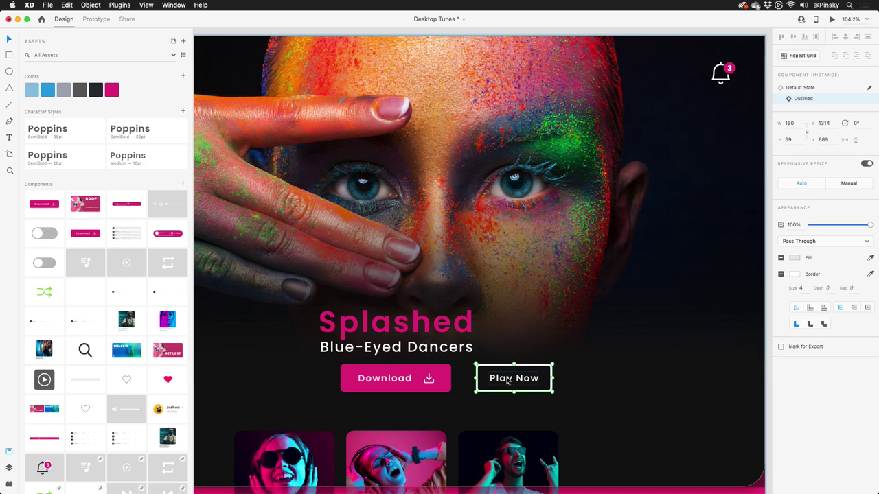
pyautogui.keyDown('shift'); pyautogui.click(431, 383); pyautogui.keyUp('shift')
pyautogui.moveTo(432, 383); pyautogui.dragTo(388, 383)
# - Add a Hover State to the Download button with a lighter pink #E22A7F fill
pyautogui.click(388, 384)
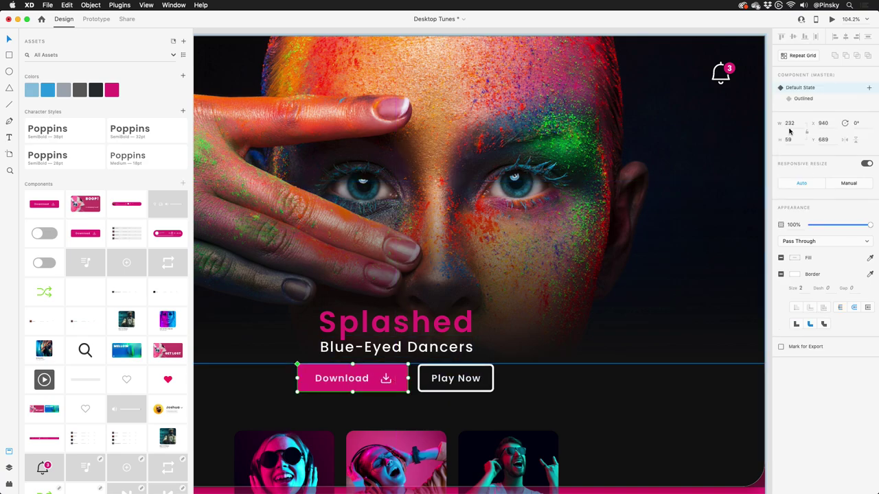
pyautogui.click(870, 88)
pyautogui.click(827, 108)
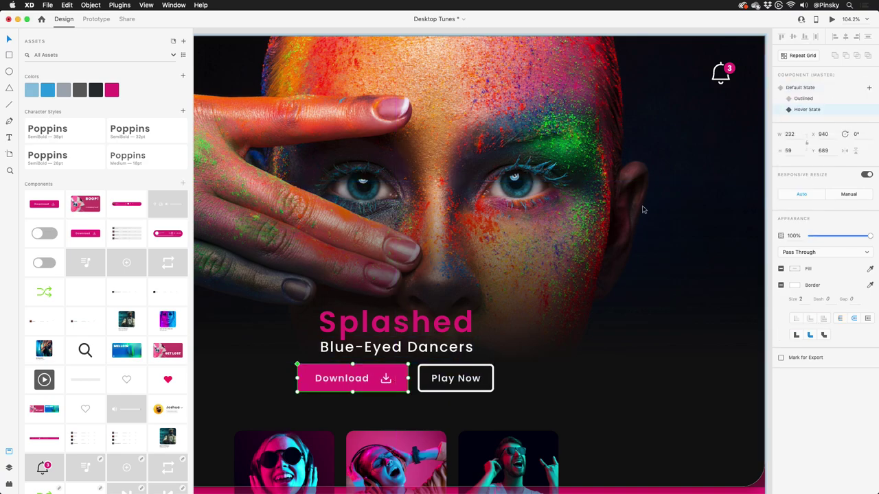
pyautogui.press('Return')
pyautogui.click(795, 278)
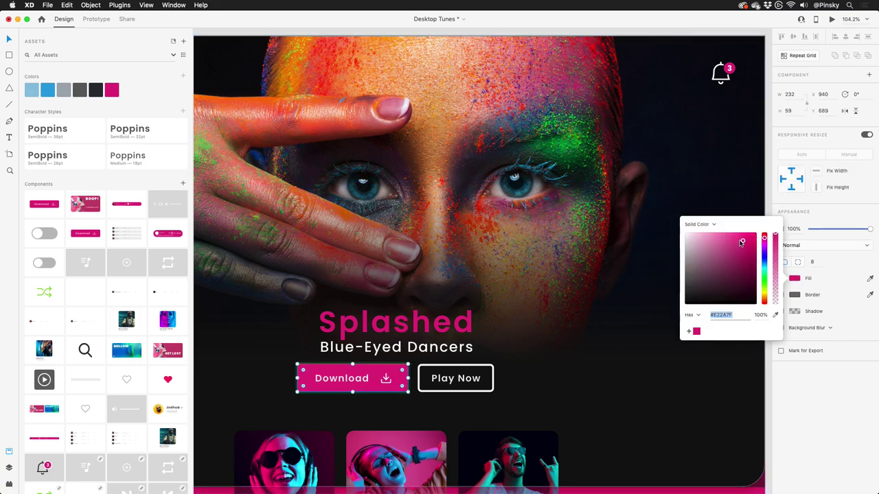
pyautogui.click(385, 378)
pyautogui.click(386, 379)
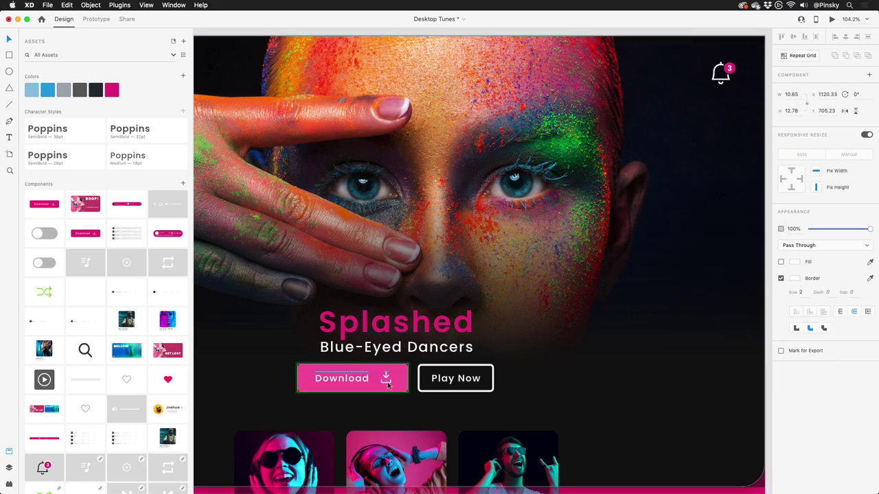
pyautogui.click(386, 382)
pyautogui.press('Escape')
pyautogui.press('Escape')
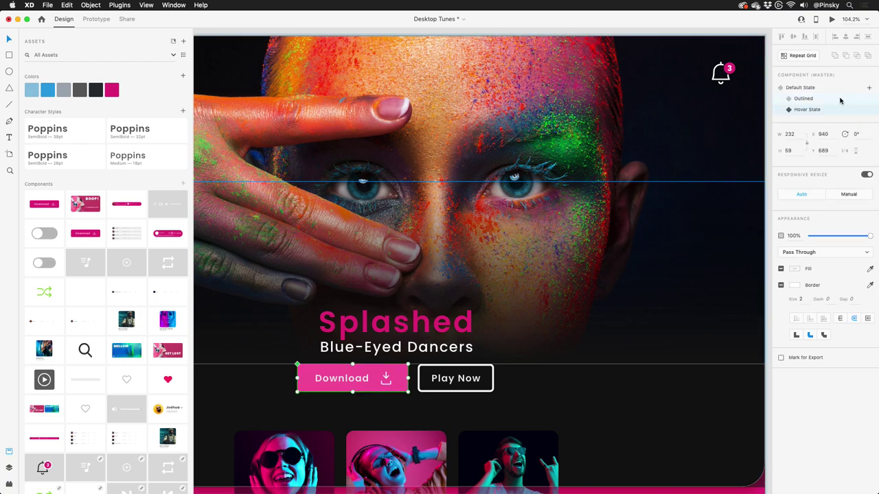
pyautogui.click(831, 19)
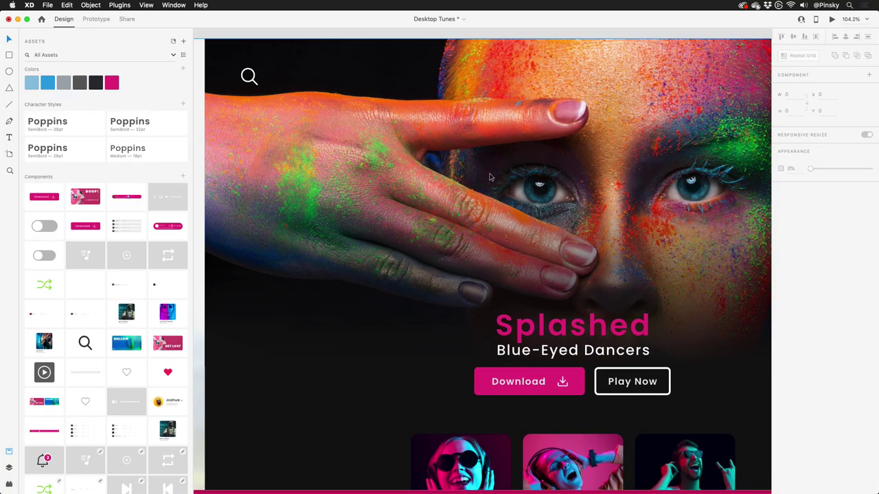
pyautogui.click(255, 83)
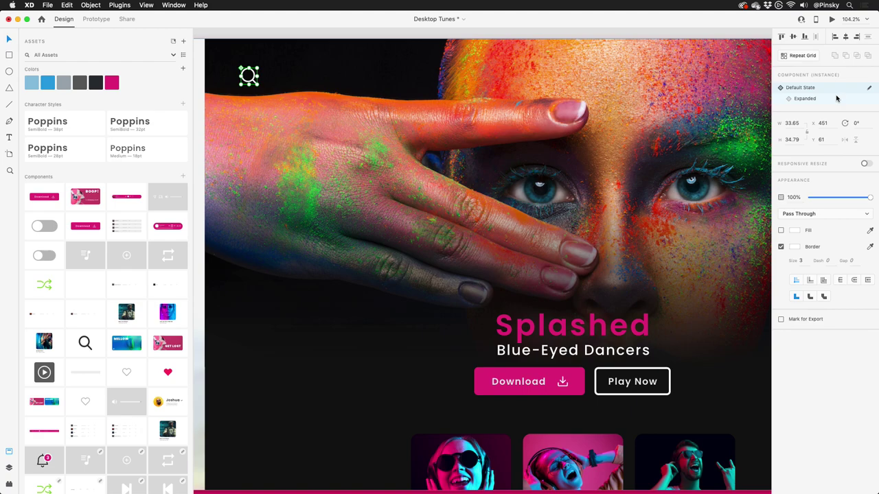
pyautogui.click(804, 98)
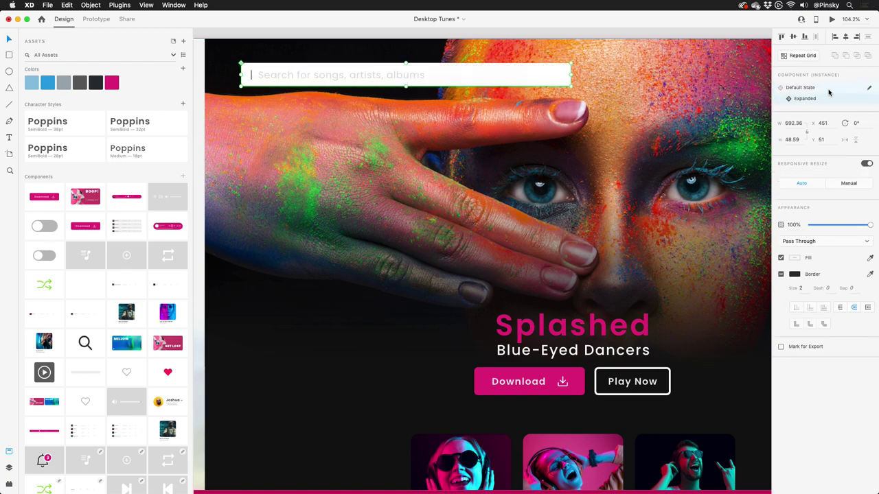
pyautogui.click(819, 89)
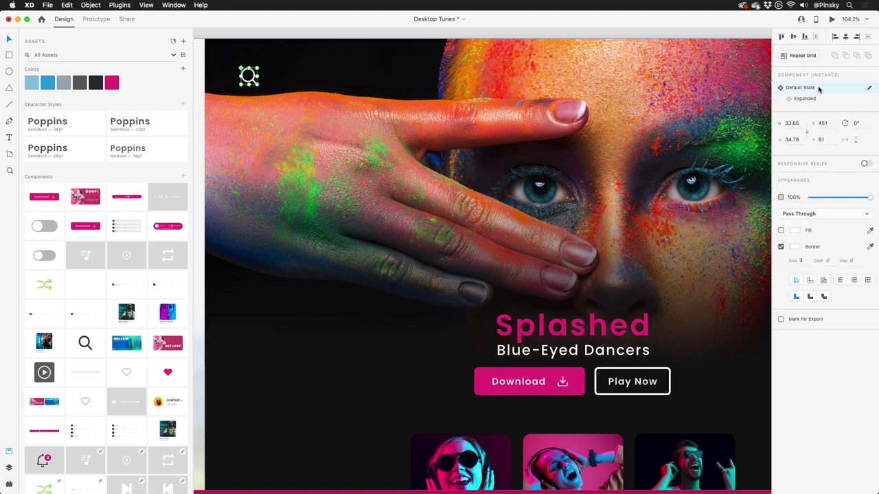
# - Wire a Tap on the search icon to Auto-Animate to Expanded, Ease In-Out, 0.4 s
pyautogui.click(98, 19)
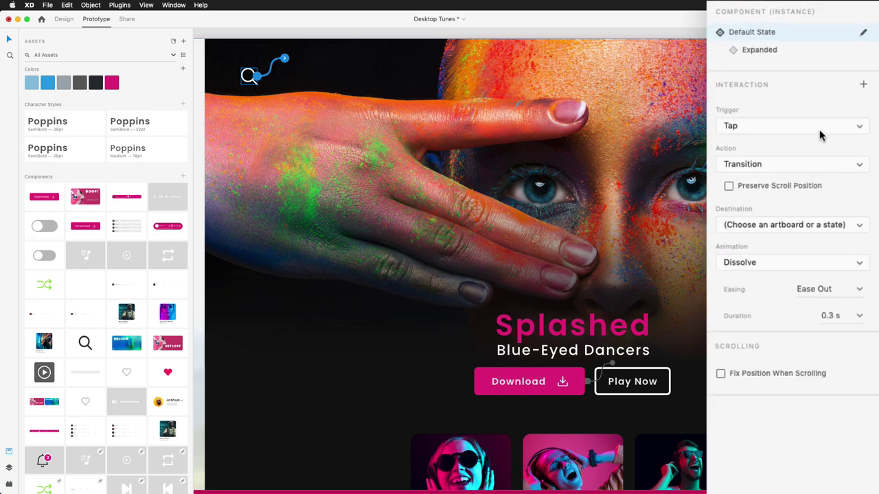
pyautogui.click(842, 109)
pyautogui.click(842, 109)
pyautogui.click(785, 163)
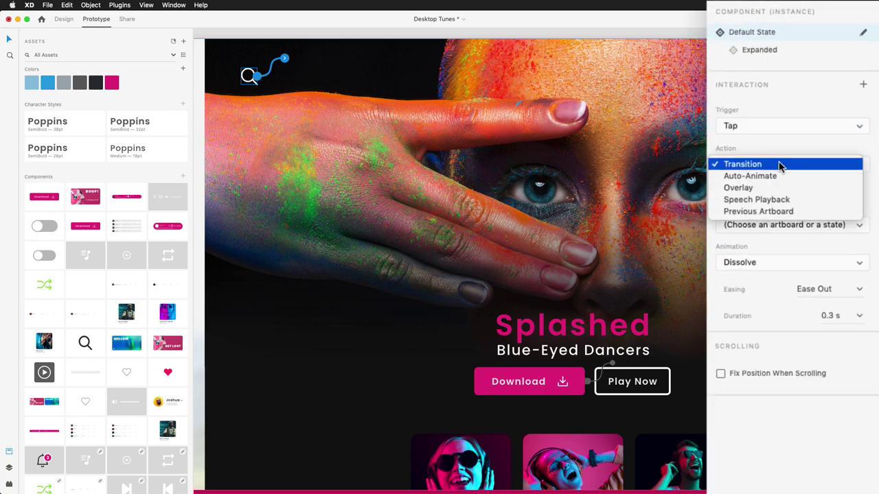
pyautogui.click(776, 177)
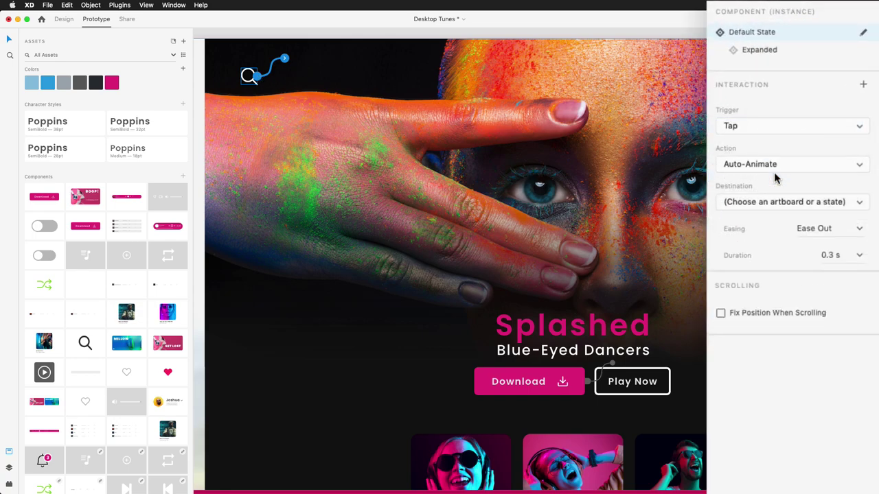
pyautogui.click(793, 202)
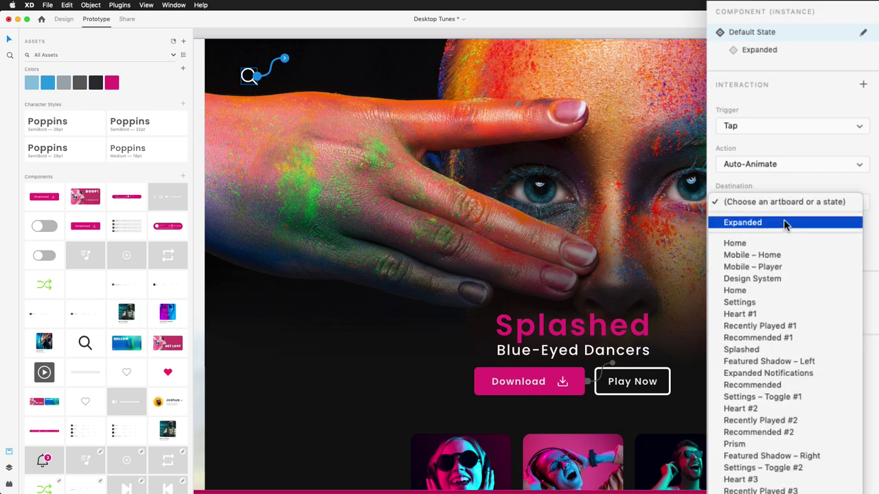
pyautogui.click(785, 223)
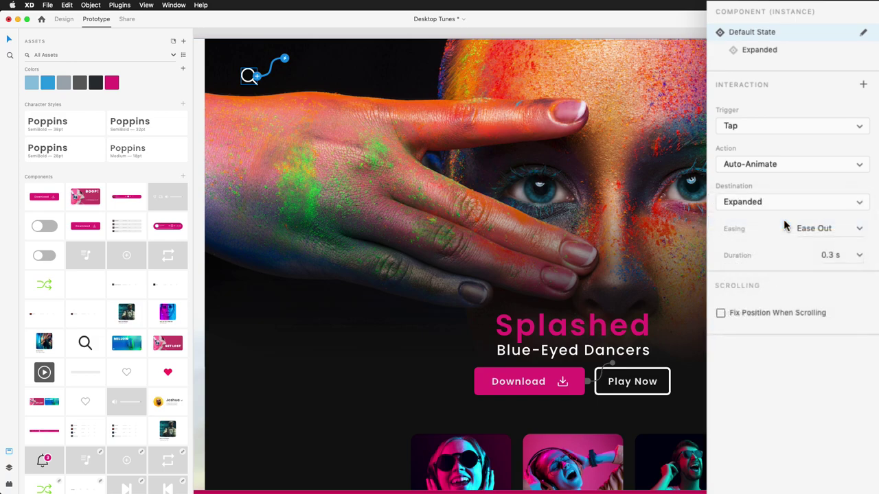
pyautogui.click(856, 230)
pyautogui.click(837, 286)
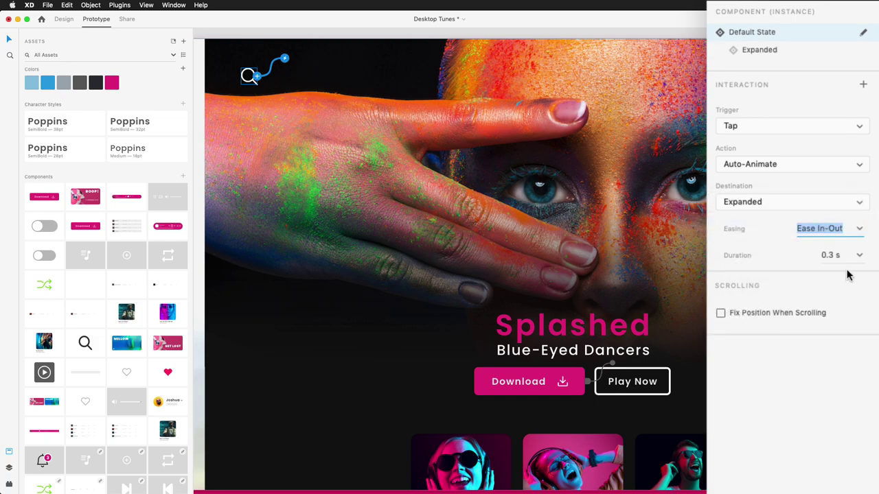
pyautogui.click(859, 255)
pyautogui.click(845, 286)
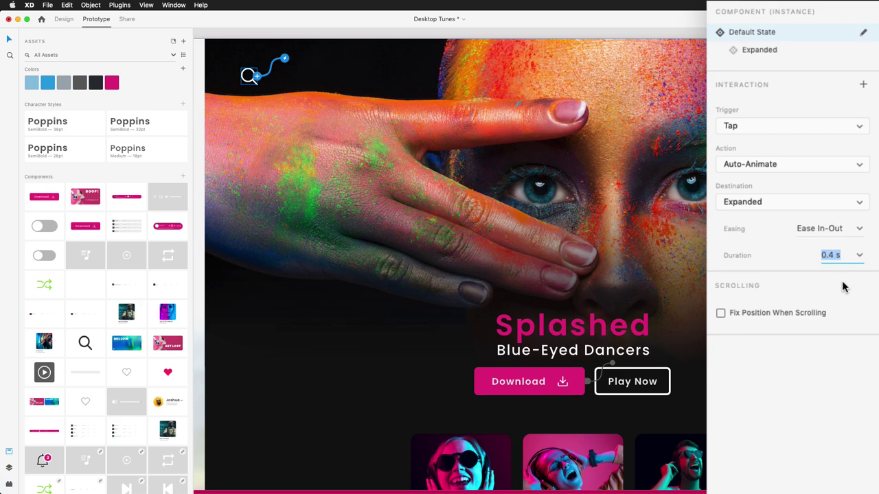
# - On the Expanded state, add a Tap interaction that returns to Default State
pyautogui.click(810, 61)
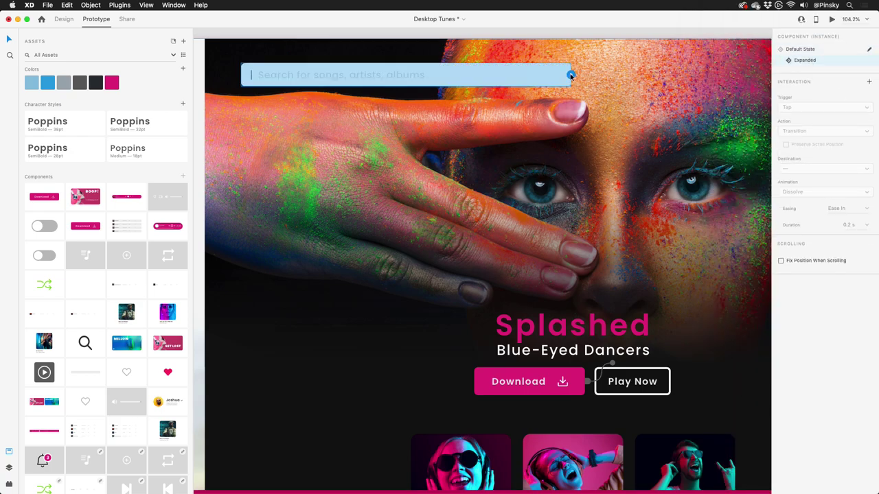
pyautogui.click(869, 81)
pyautogui.click(810, 154)
pyautogui.click(807, 168)
# - Preview the prototype and test that the search icon expands
pyautogui.click(823, 50)
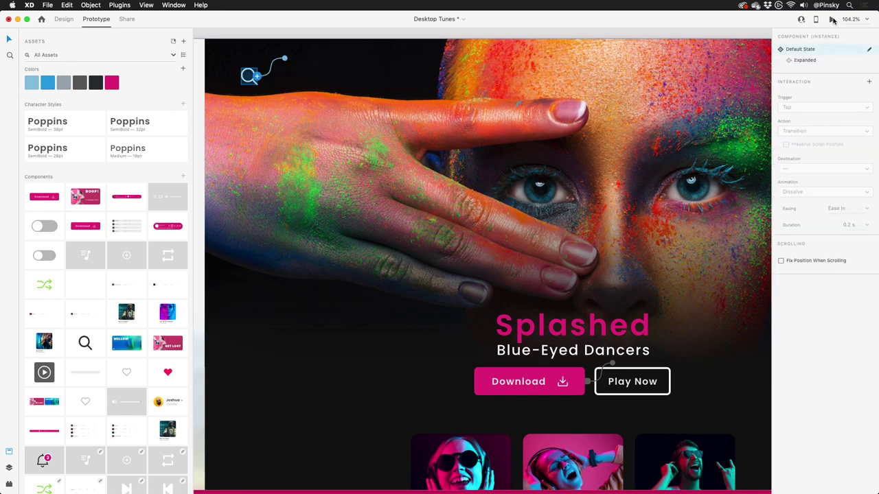
pyautogui.click(833, 19)
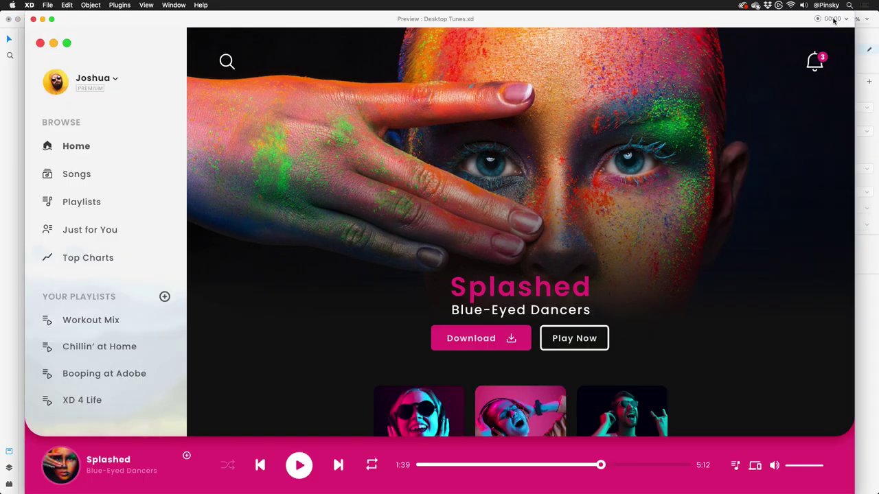
pyautogui.click(228, 62)
pyautogui.press('super+w')
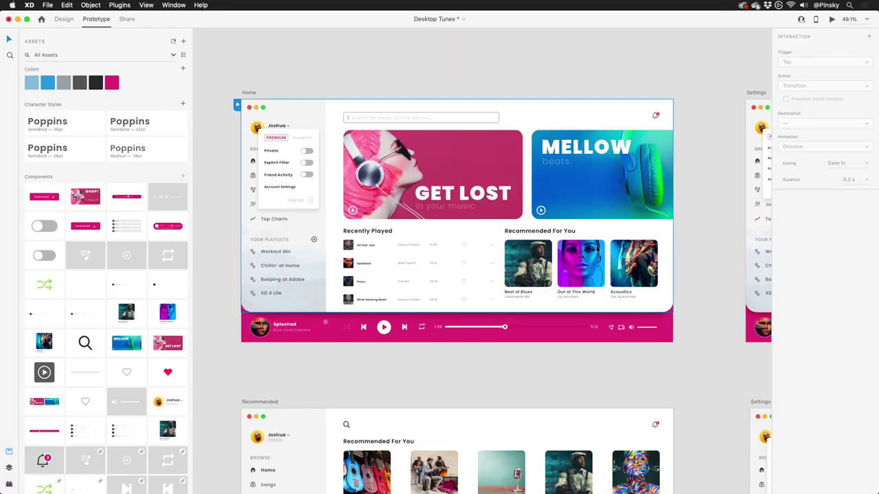
pyautogui.scroll(-5, 596, 249)
pyautogui.hscroll(5, 596, 249)
pyautogui.scroll(-3, 596, 249)
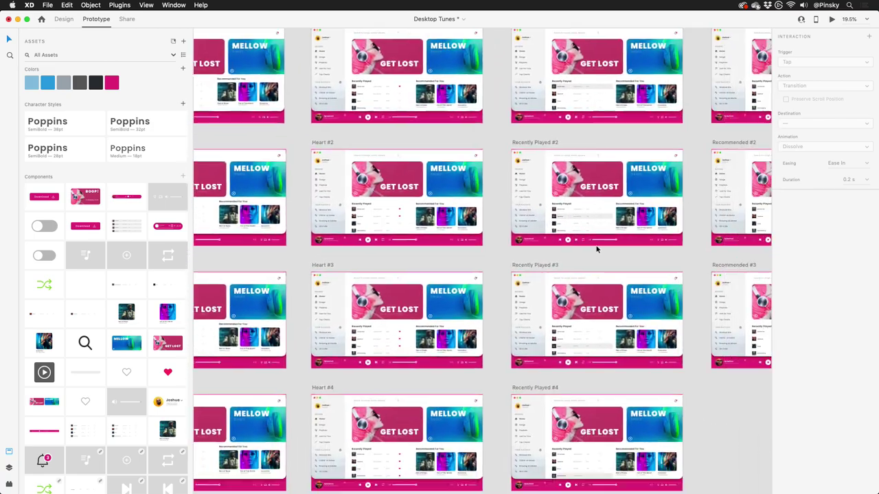
pyautogui.scroll(4, 596, 250)
pyautogui.hscroll(5, 596, 249)
pyautogui.hscroll(-8, 596, 249)
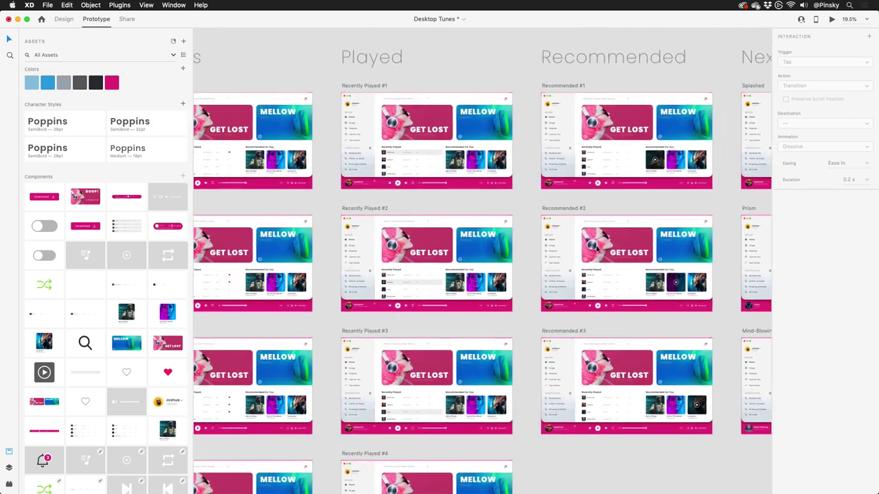
pyautogui.hscroll(-8, 596, 249)
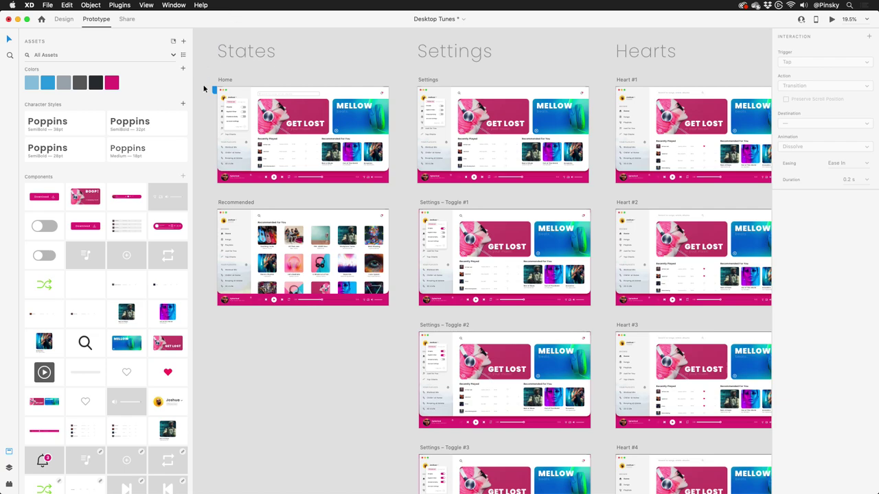
pyautogui.scroll(5, 204, 88)
pyautogui.click(458, 142)
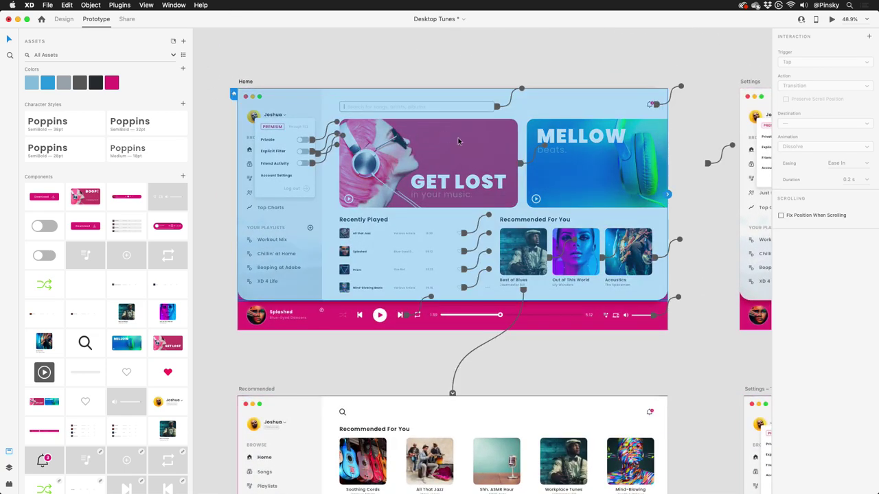
# - In Desktop Preview, favourite Splashed and turn on Explicit Filter, Friend Activity and Private toggles
pyautogui.click(832, 19)
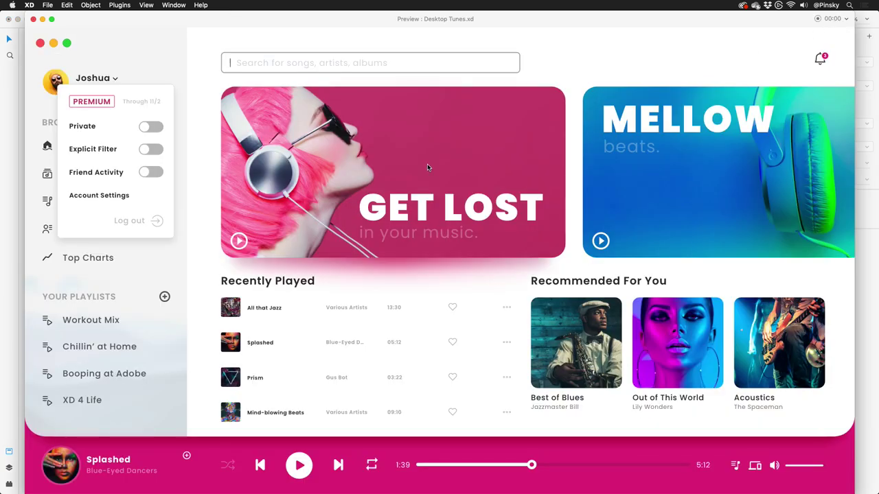
pyautogui.click(452, 342)
pyautogui.click(151, 150)
pyautogui.click(151, 172)
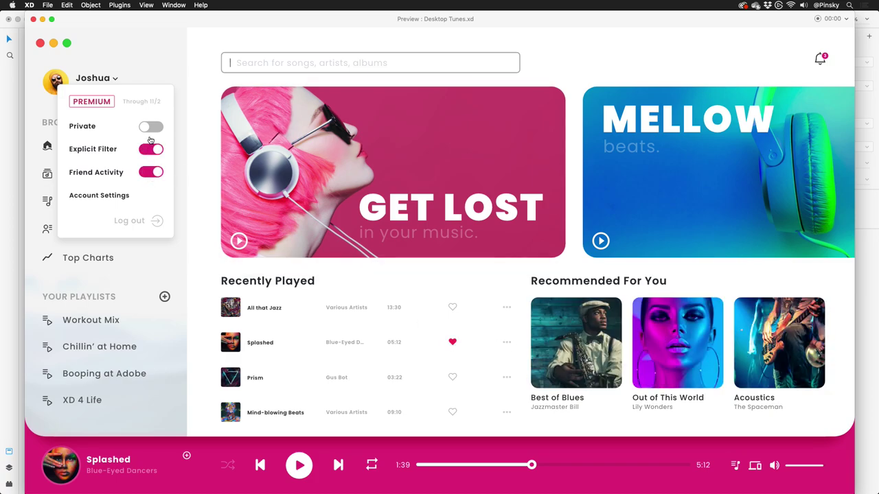
pyautogui.click(151, 127)
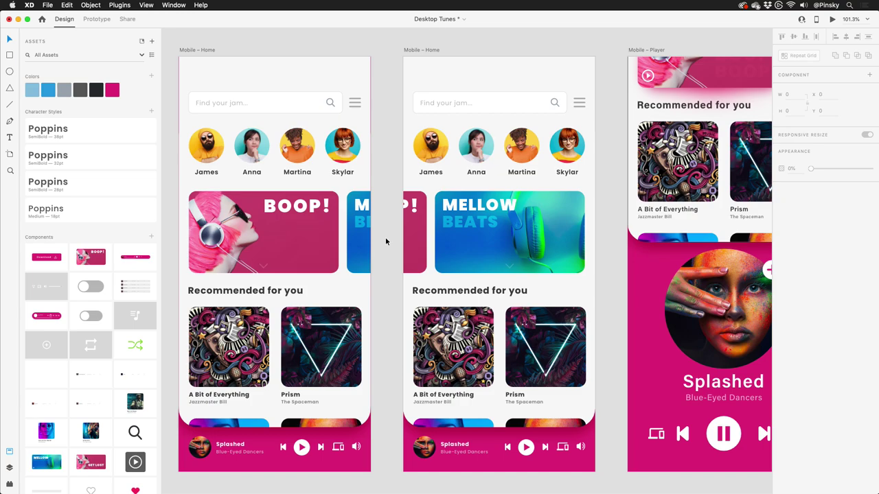
# - Wire a Drag on the BOOP! card to Auto-Animate to Mobile – Home, and the MELLOW card back
pyautogui.click(96, 19)
pyautogui.click(309, 228)
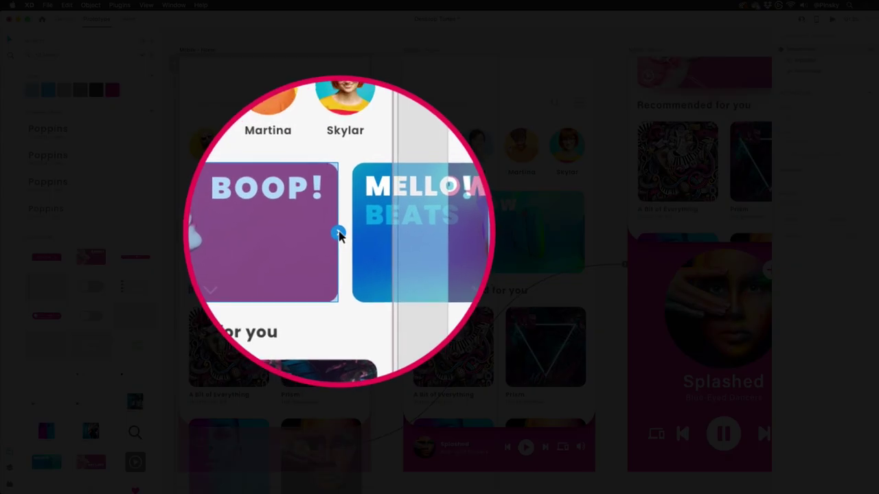
pyautogui.moveTo(338, 232); pyautogui.dragTo(434, 157)
pyautogui.click(778, 123)
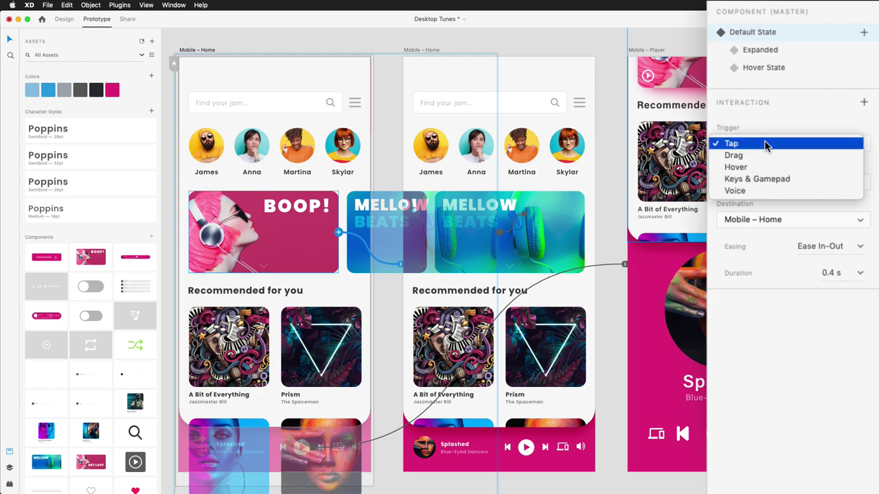
pyautogui.click(783, 132)
pyautogui.click(801, 145)
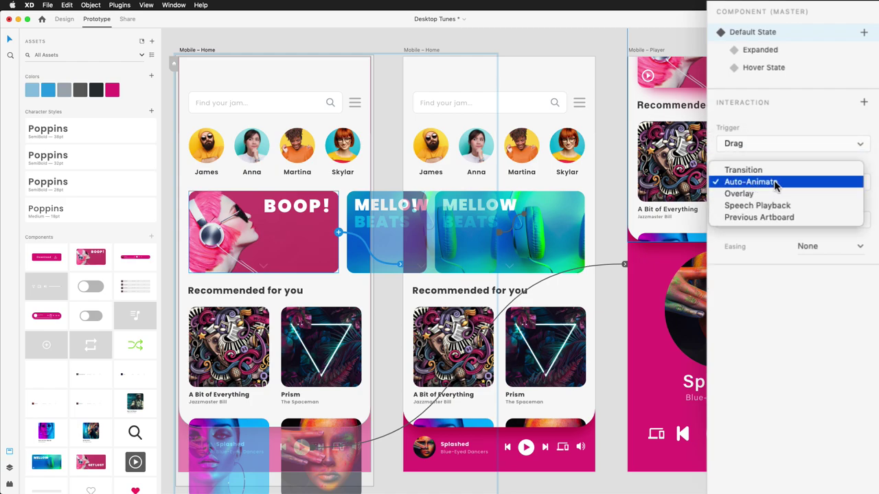
pyautogui.click(811, 143)
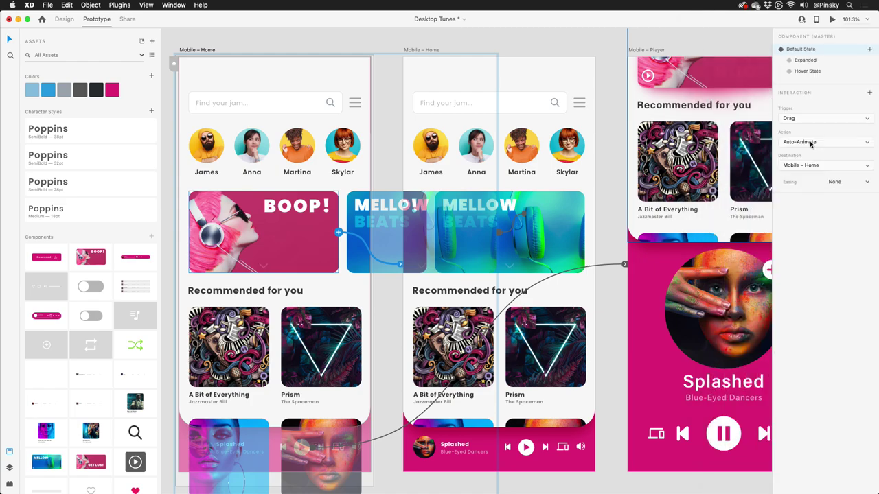
pyautogui.click(554, 216)
pyautogui.moveTo(585, 232); pyautogui.dragTo(288, 229)
pyautogui.click(832, 19)
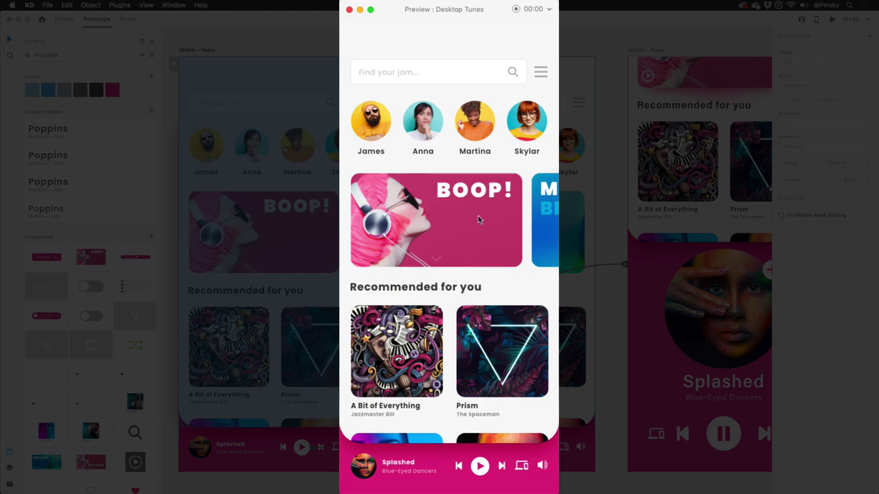
pyautogui.moveTo(478, 216); pyautogui.dragTo(349, 233)
pyautogui.moveTo(420, 220); pyautogui.dragTo(522, 221)
pyautogui.press('super+w')
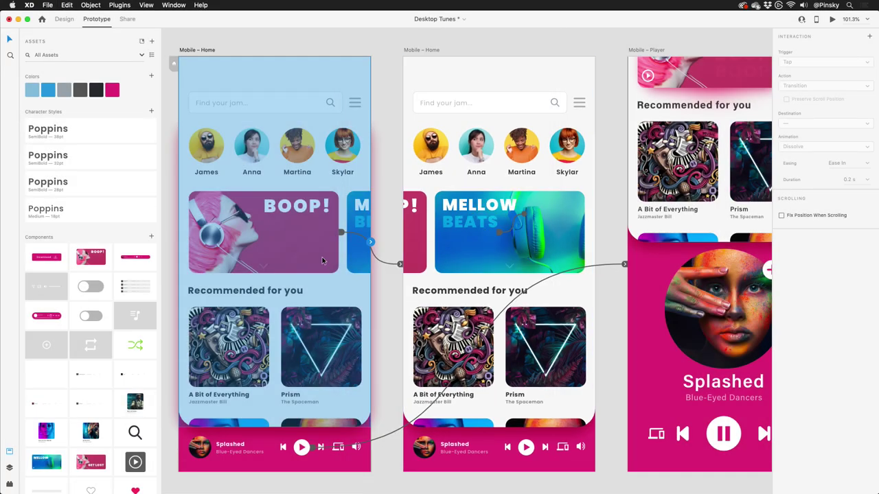
# - Add a second BOOP! card interaction: Tap to Expanded state, Ease In-Out, 0.4 s
pyautogui.click(303, 242)
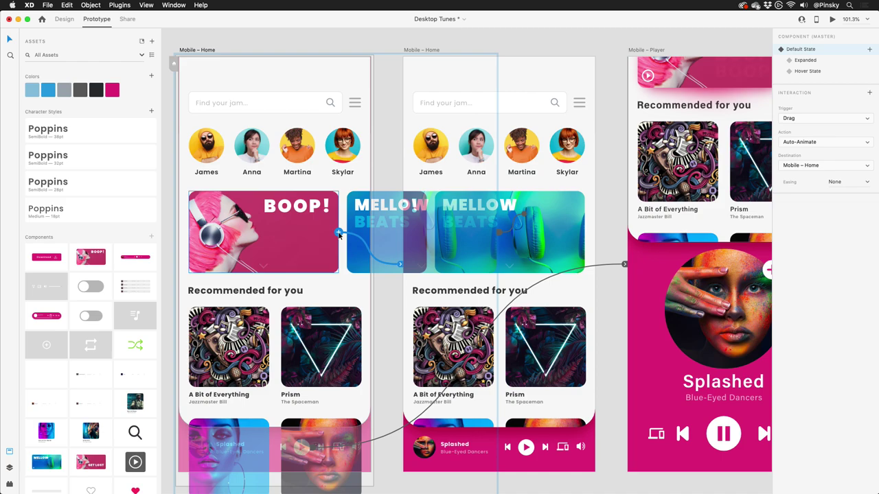
pyautogui.click(339, 235)
pyautogui.click(810, 117)
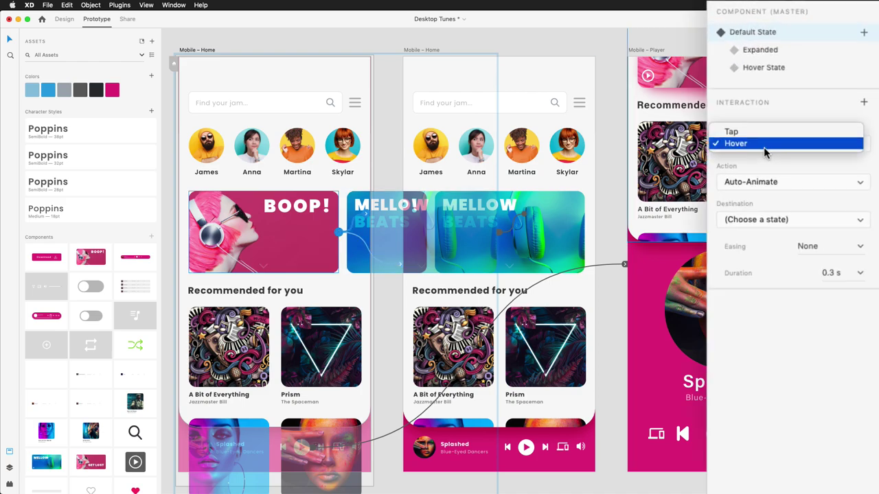
pyautogui.click(770, 132)
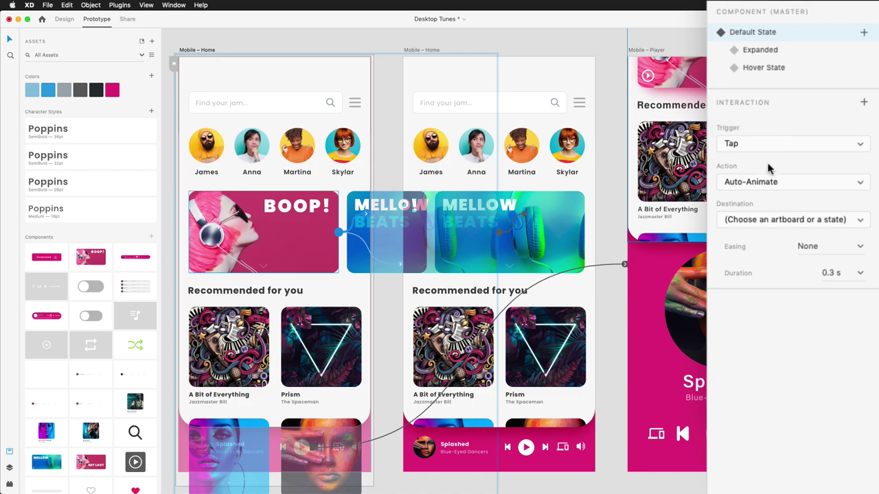
pyautogui.click(759, 221)
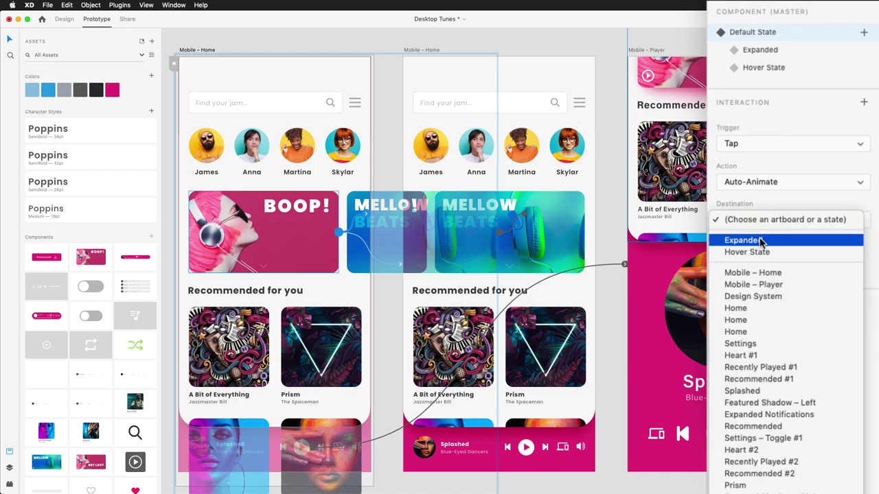
pyautogui.click(779, 240)
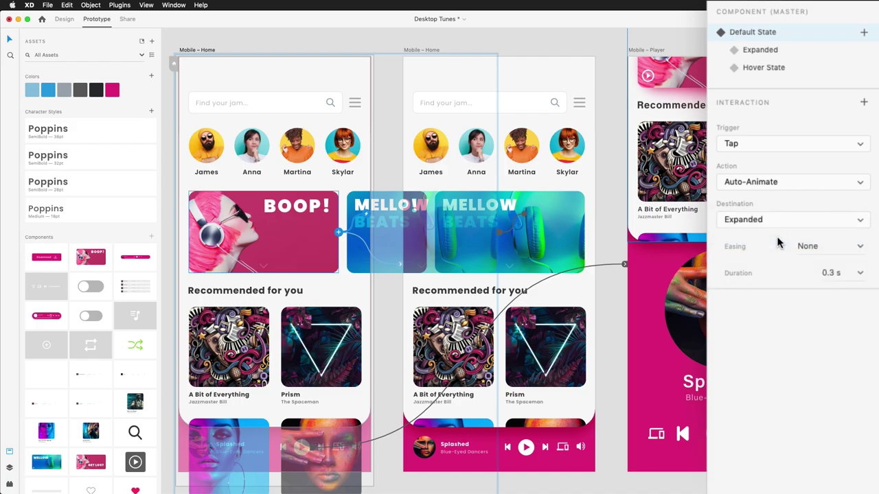
pyautogui.click(862, 249)
pyautogui.click(824, 305)
pyautogui.click(859, 199)
pyautogui.click(862, 218)
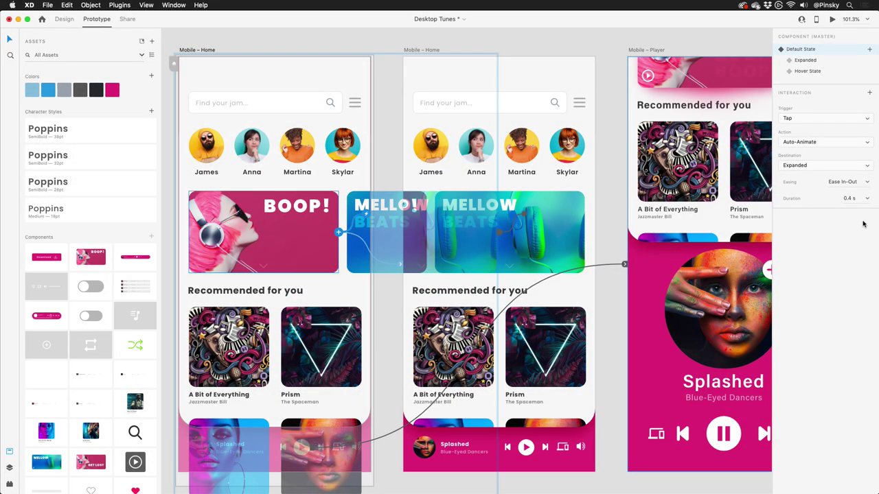
pyautogui.click(852, 198)
pyautogui.click(832, 19)
pyautogui.moveTo(485, 209); pyautogui.dragTo(313, 249)
pyautogui.moveTo(389, 233); pyautogui.dragTo(499, 221)
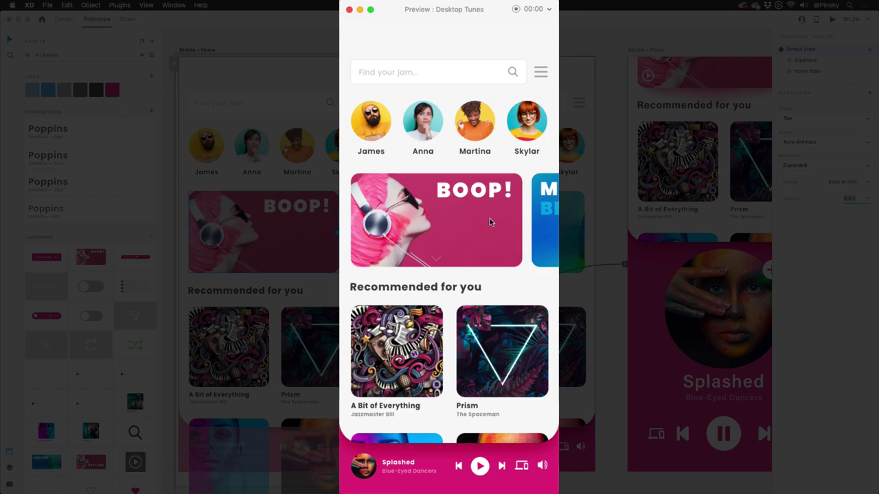
pyautogui.click(489, 218)
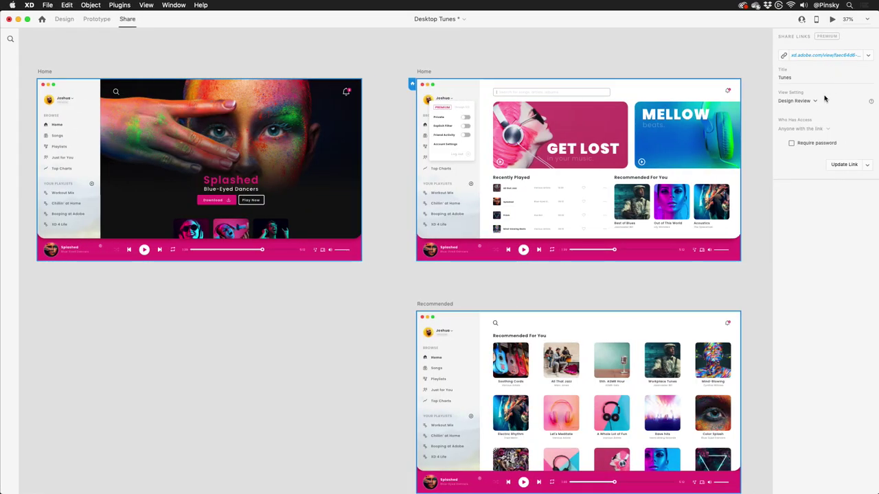
# - Open music-design-system.sketch and add the Splashed heading's character style to the Tunes library
pyautogui.click(816, 103)
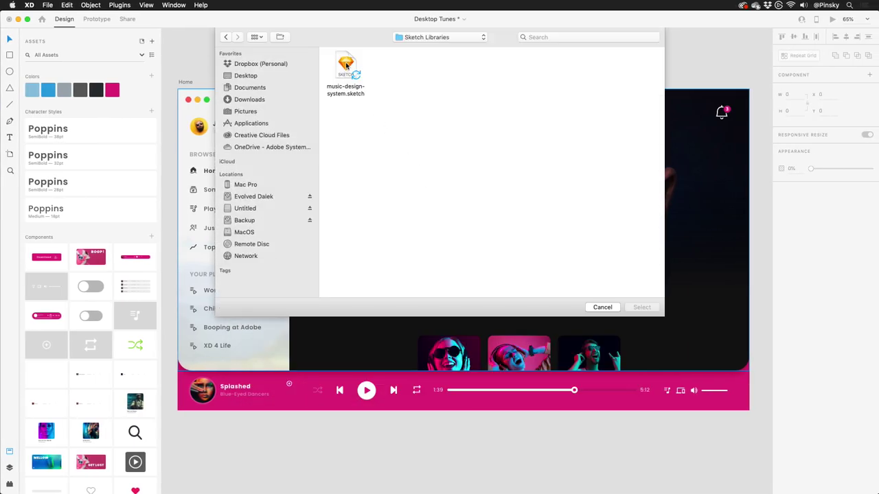
pyautogui.click(346, 65)
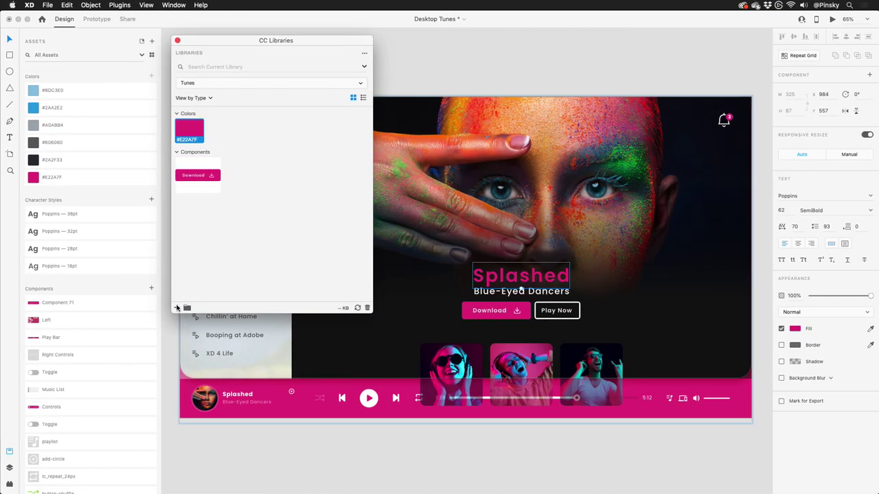
pyautogui.click(177, 308)
pyautogui.click(189, 283)
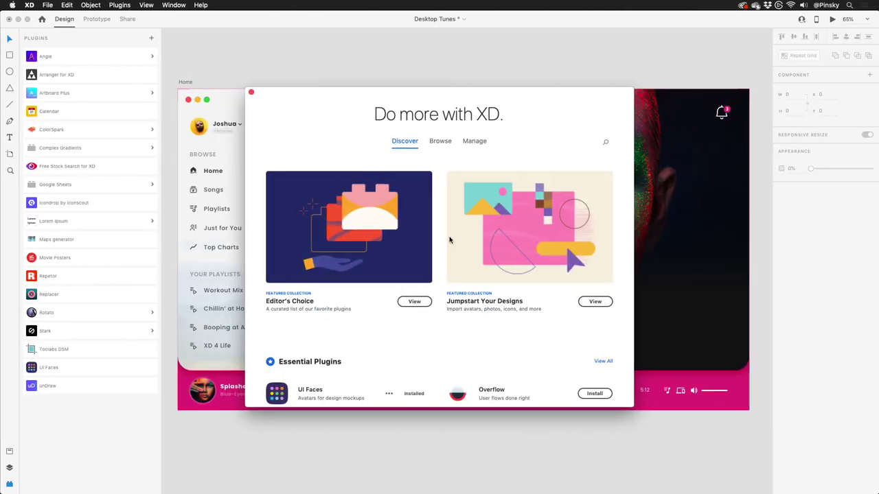
pyautogui.scroll(-8, 450, 240)
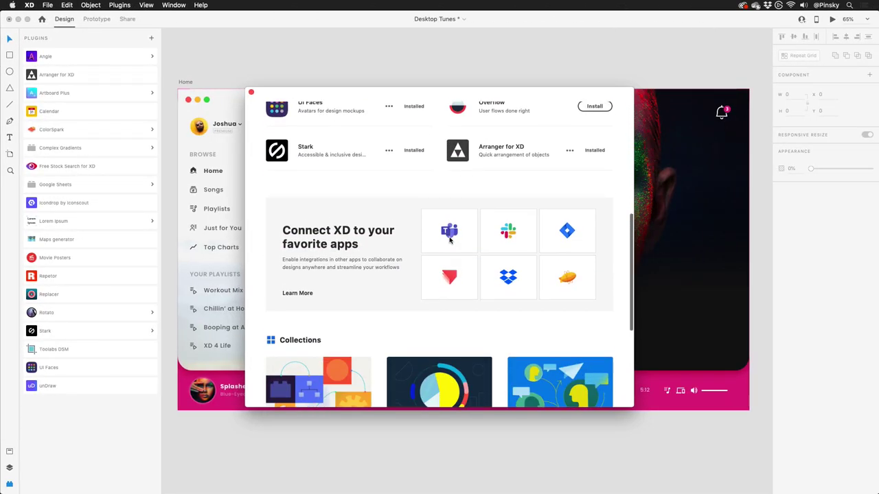
pyautogui.scroll(-5, 450, 240)
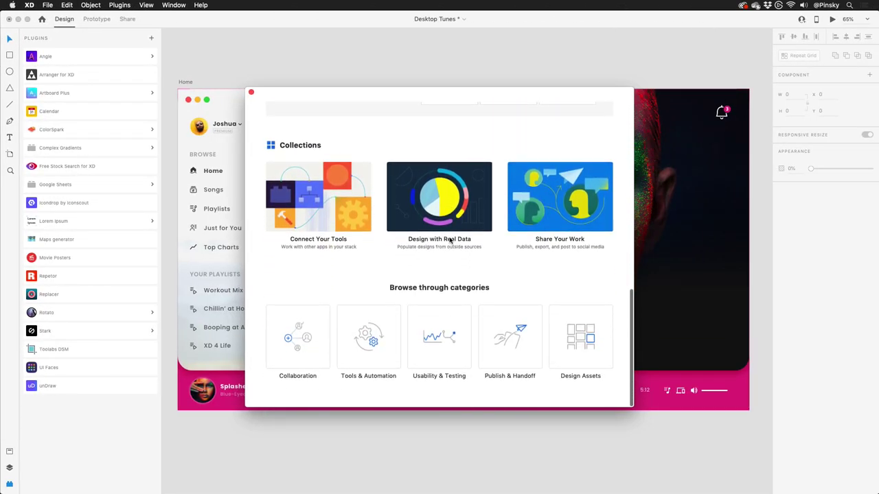